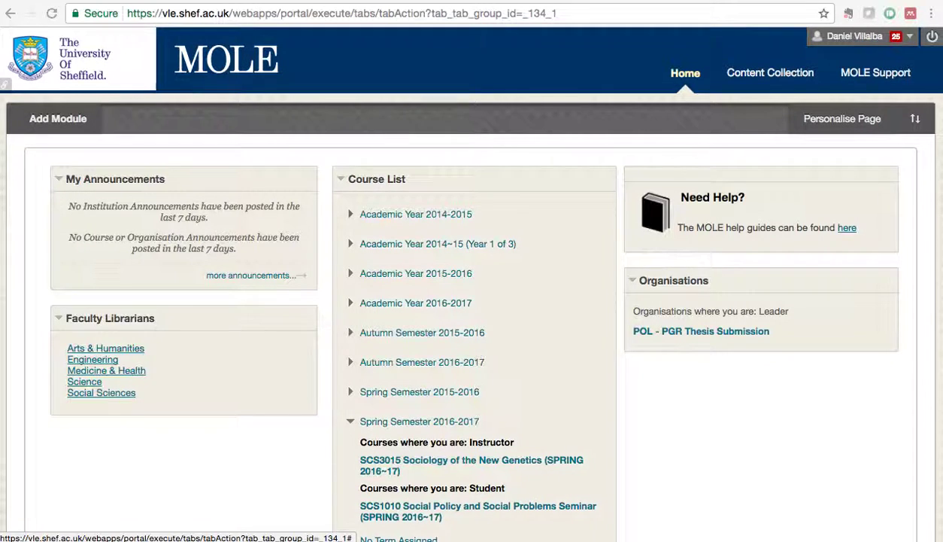
Step: Open the SCS1010 Social Policy and Social Problems Seminar module and go to its Assessments page
{"action": "left_click", "coordinate": [764, 1]}
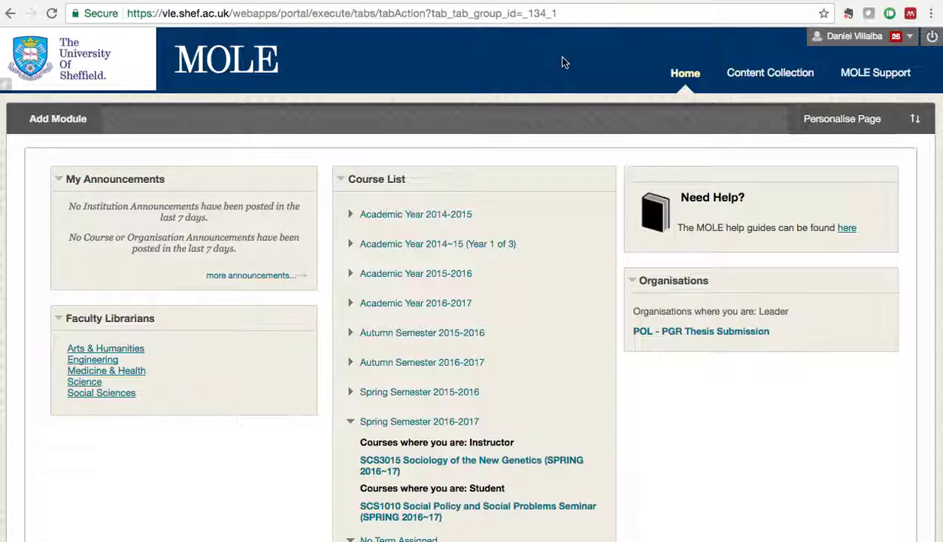
{"action": "scroll", "coordinate": [499, 242], "scroll_direction": "down", "scroll_amount": 1}
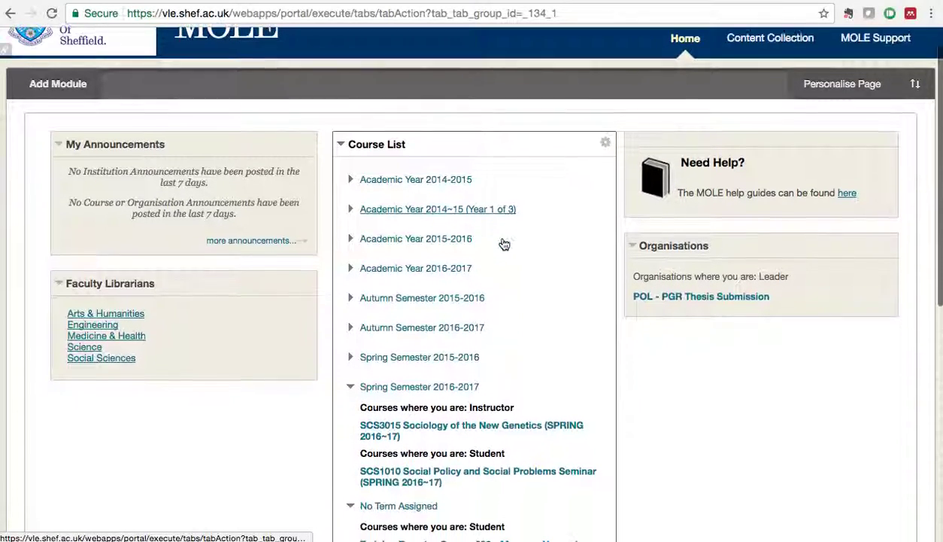
{"action": "left_click", "coordinate": [469, 472]}
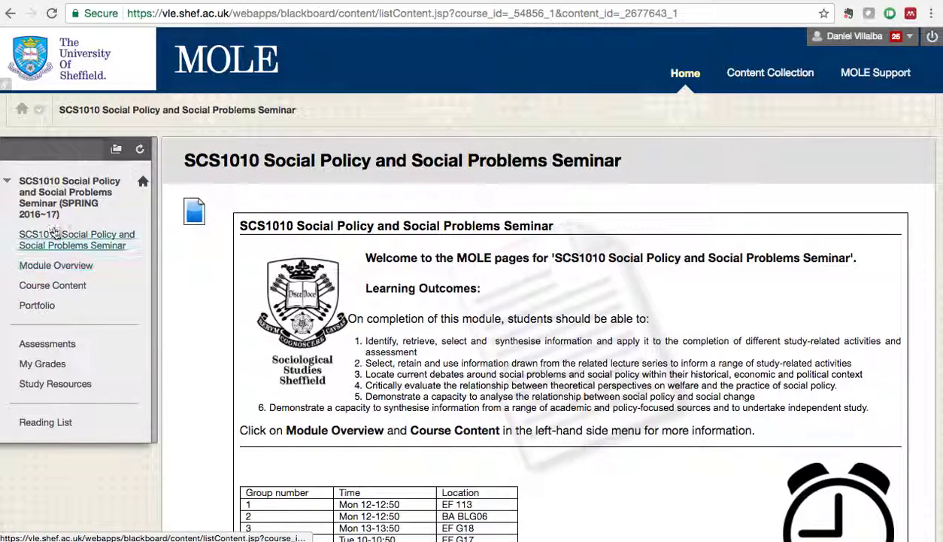
{"action": "left_click", "coordinate": [57, 345]}
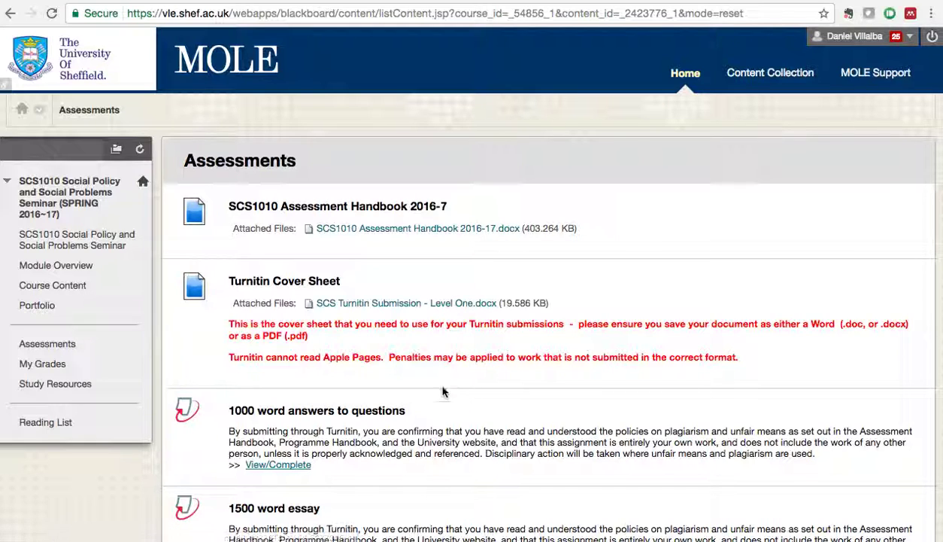
{"action": "scroll", "coordinate": [427, 387], "scroll_direction": "down", "scroll_amount": 1}
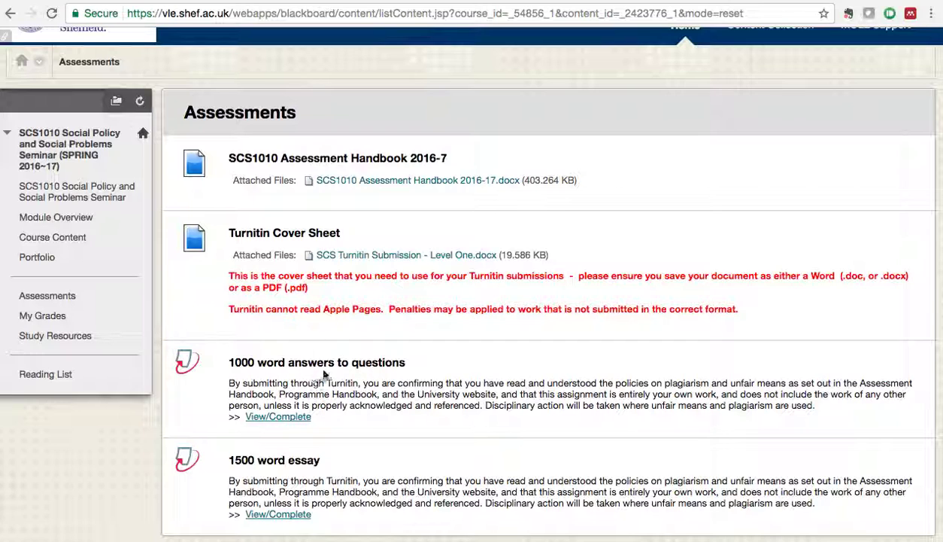
Step: Open the '1000 word answers to questions' assignment and start a new Turnitin submission
{"action": "left_click", "coordinate": [284, 418]}
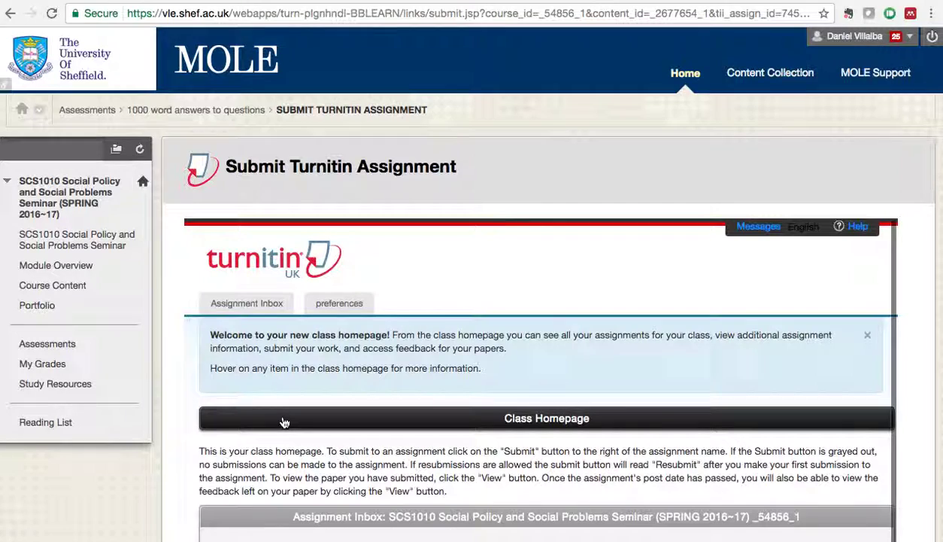
{"action": "scroll", "coordinate": [284, 422], "scroll_direction": "down", "scroll_amount": 5}
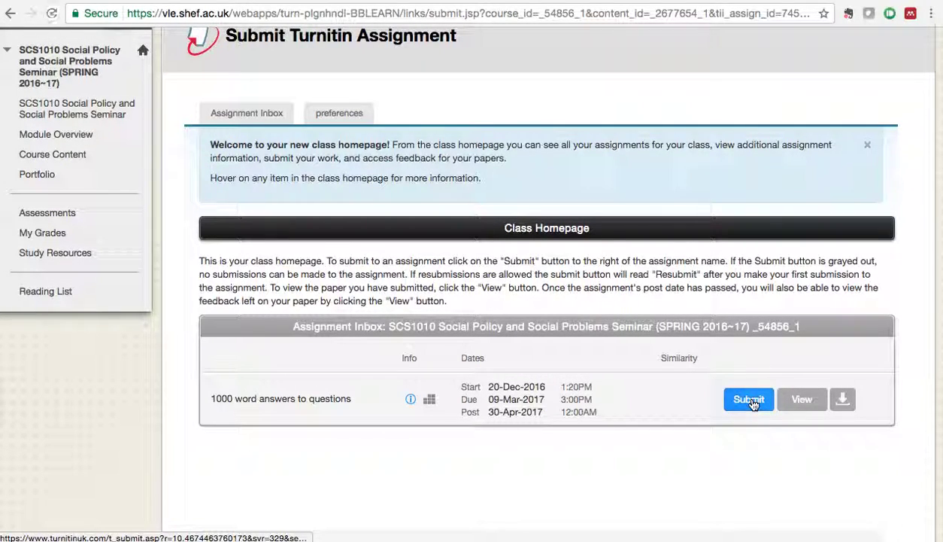
{"action": "left_click", "coordinate": [752, 405]}
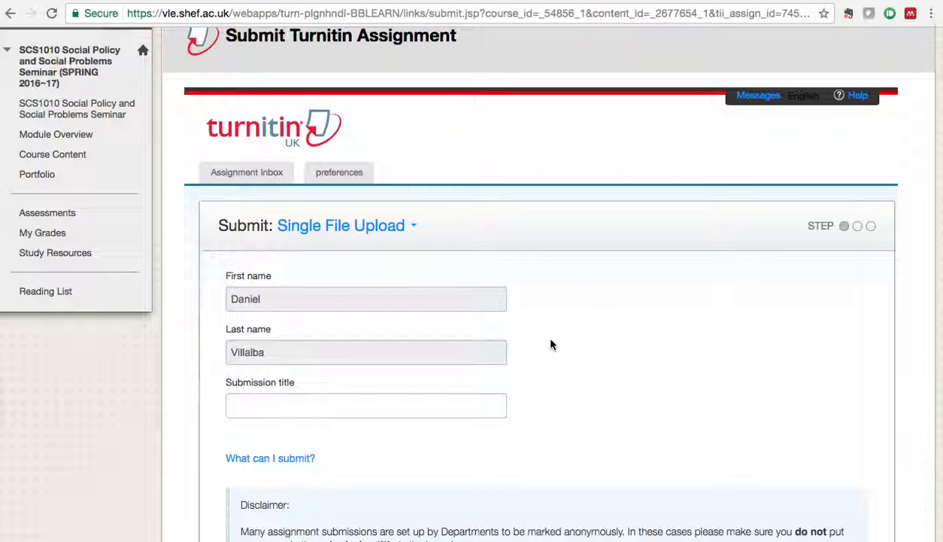
Step: Enter the student ID number followed by ' - Title' as the submission title, removing the stray character
{"action": "left_click", "coordinate": [351, 404]}
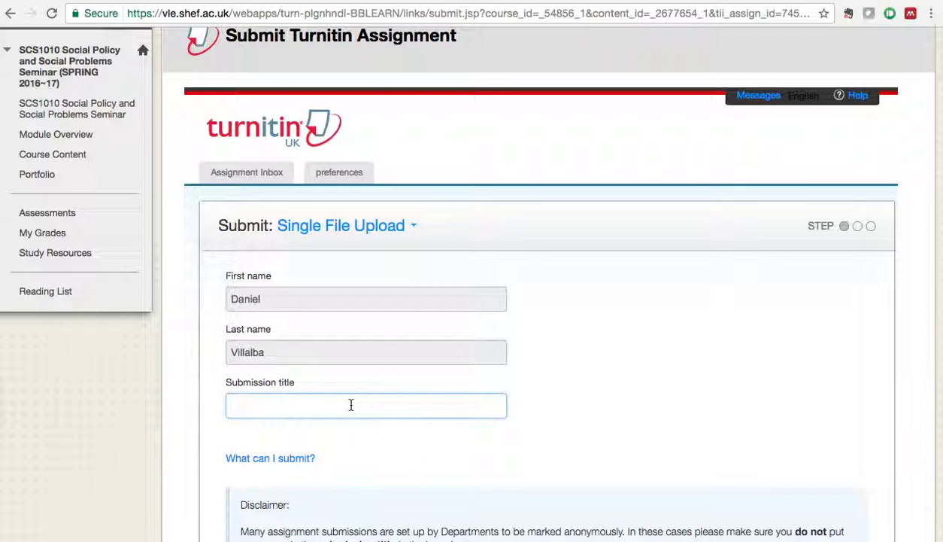
{"action": "type", "text": "333692836923b - Title"}
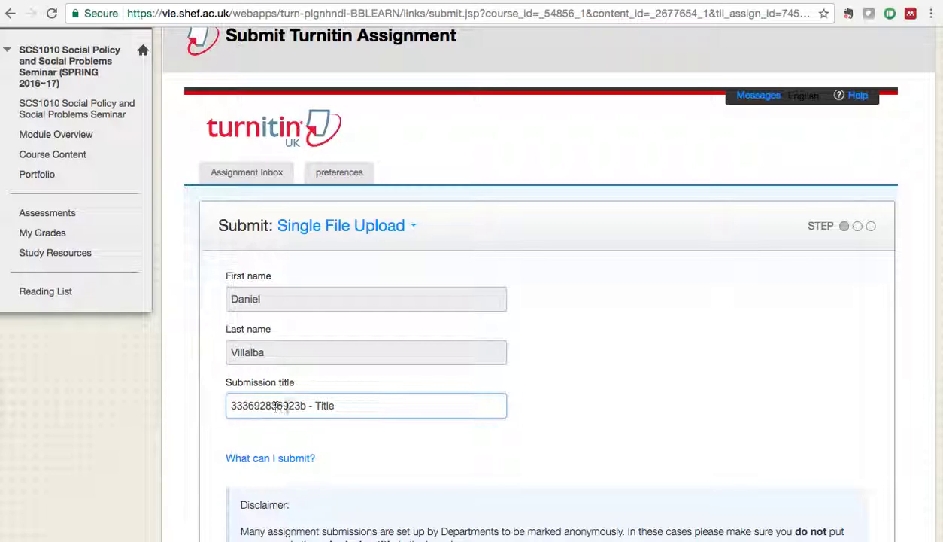
{"action": "key", "text": "BackSpace"}
{"action": "left_click_drag", "start_coordinate": [301, 406], "coordinate": [223, 403]}
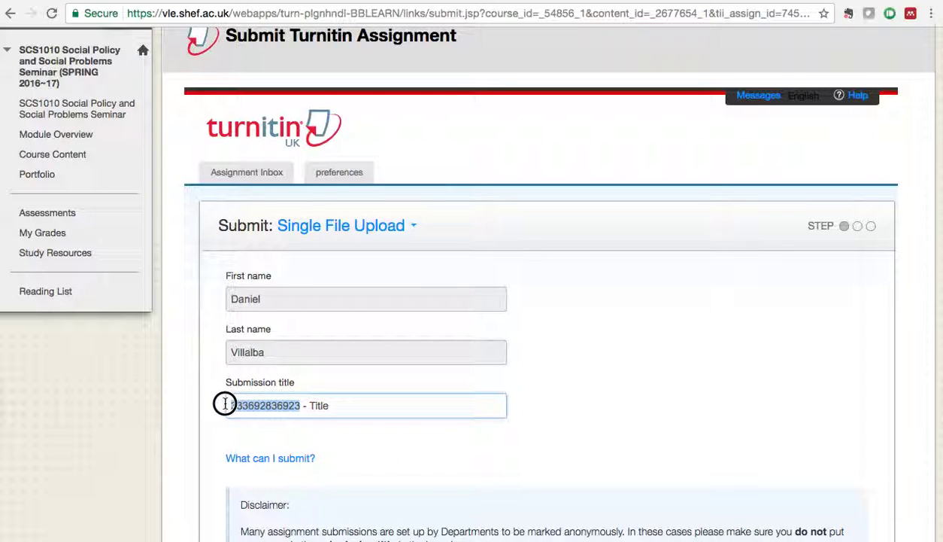
{"action": "scroll", "coordinate": [335, 437], "scroll_direction": "down", "scroll_amount": 5}
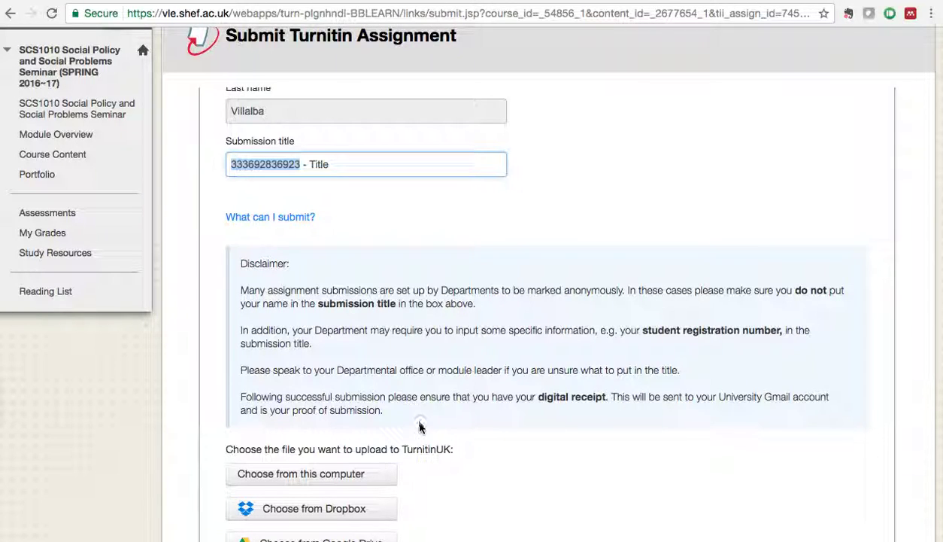
{"action": "scroll", "coordinate": [420, 428], "scroll_direction": "down", "scroll_amount": 4}
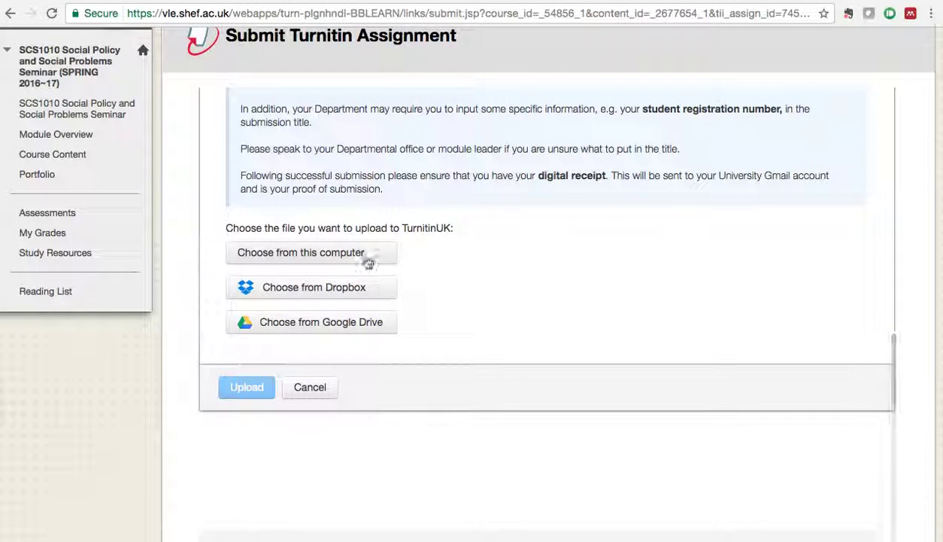
{"action": "scroll", "coordinate": [406, 249], "scroll_direction": "up", "scroll_amount": 5}
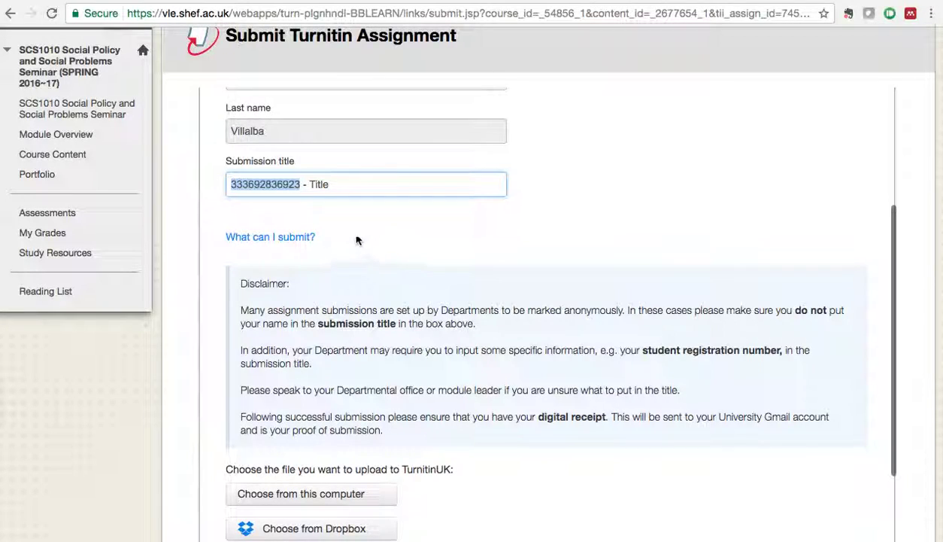
{"action": "scroll", "coordinate": [354, 237], "scroll_direction": "up", "scroll_amount": 1}
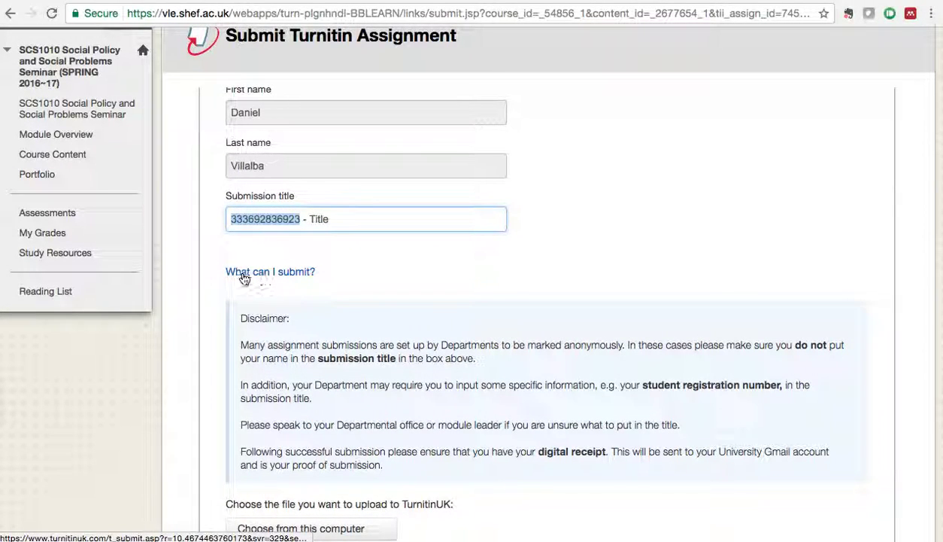
Step: Review the allowed file types for a single file upload, then scroll to the file-choosing options
{"action": "left_click", "coordinate": [296, 278]}
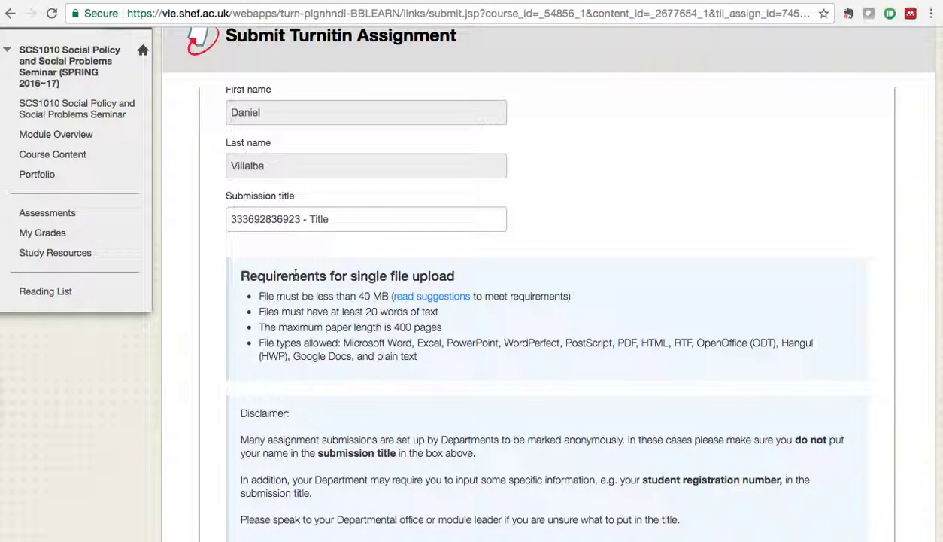
{"action": "left_click_drag", "start_coordinate": [344, 342], "coordinate": [424, 356]}
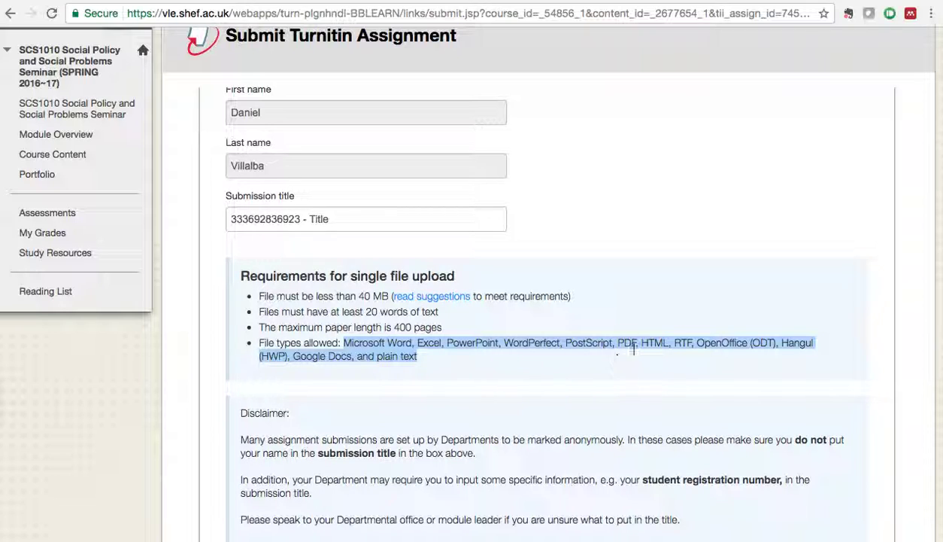
{"action": "left_click", "coordinate": [433, 365]}
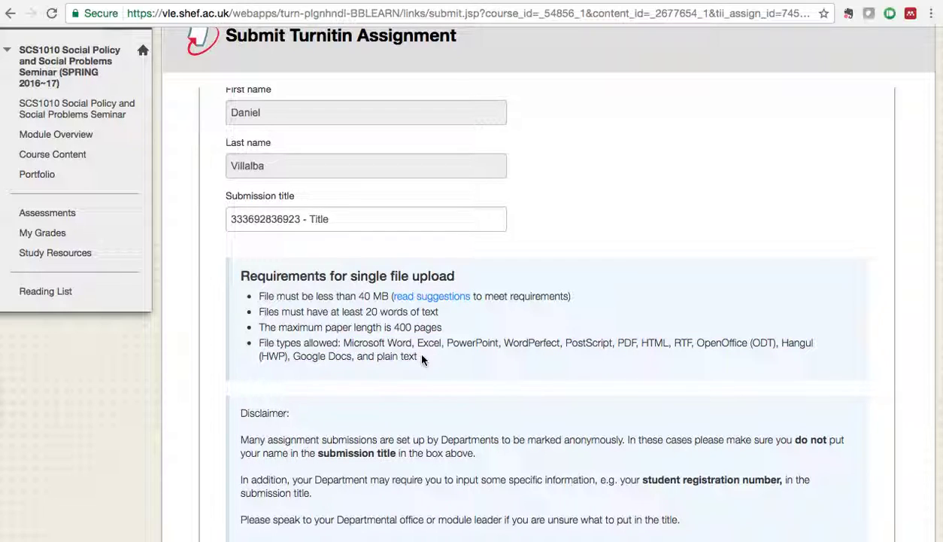
{"action": "left_click_drag", "start_coordinate": [420, 358], "coordinate": [343, 344]}
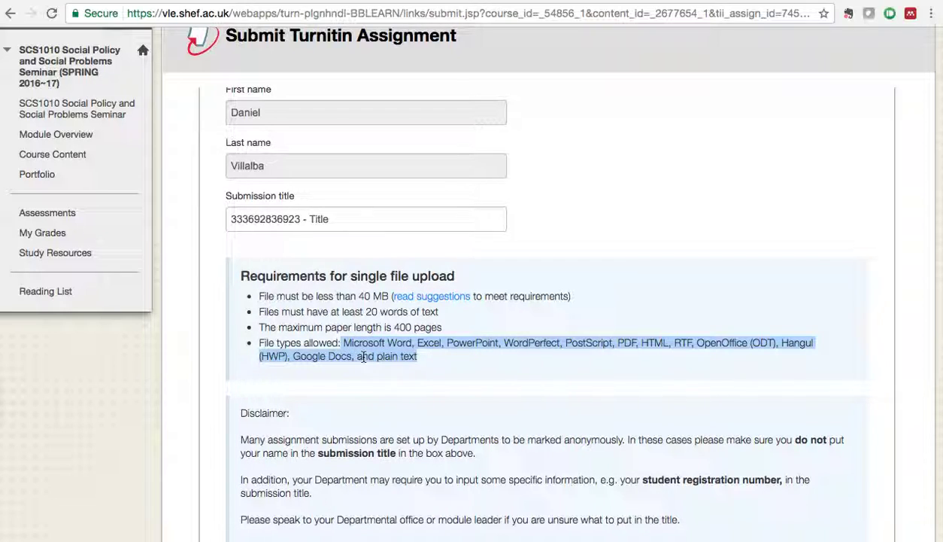
{"action": "left_click", "coordinate": [434, 364]}
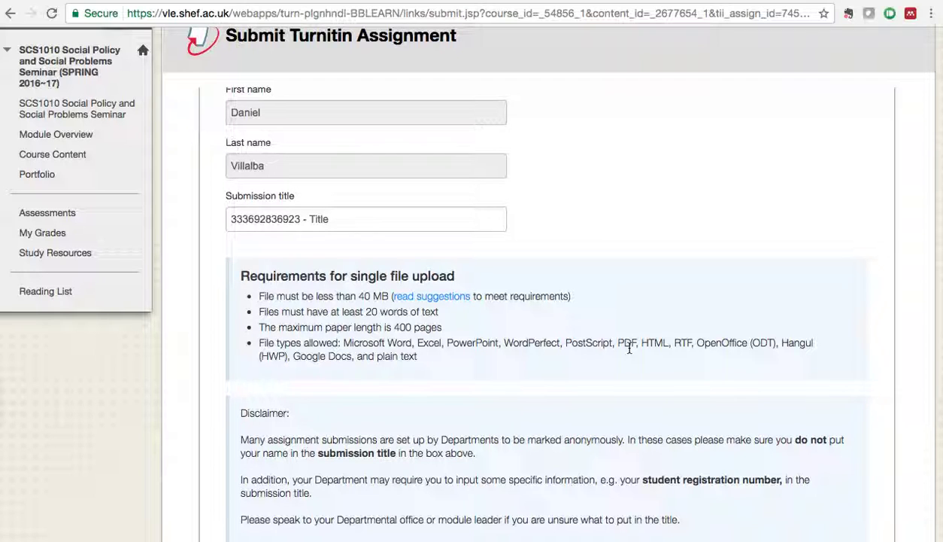
{"action": "scroll", "coordinate": [501, 368], "scroll_direction": "down", "scroll_amount": 3}
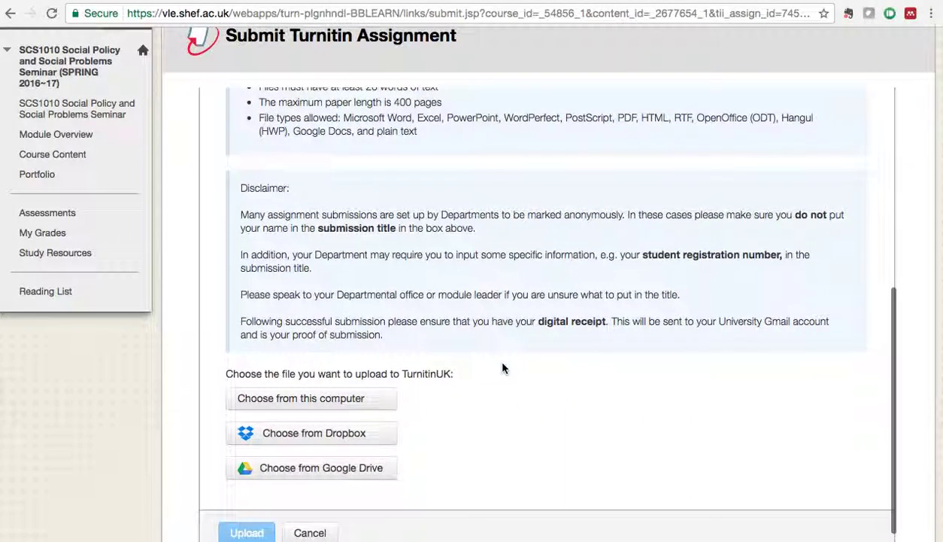
{"action": "scroll", "coordinate": [503, 368], "scroll_direction": "up", "scroll_amount": 1}
{"action": "scroll", "coordinate": [502, 368], "scroll_direction": "down", "scroll_amount": 2}
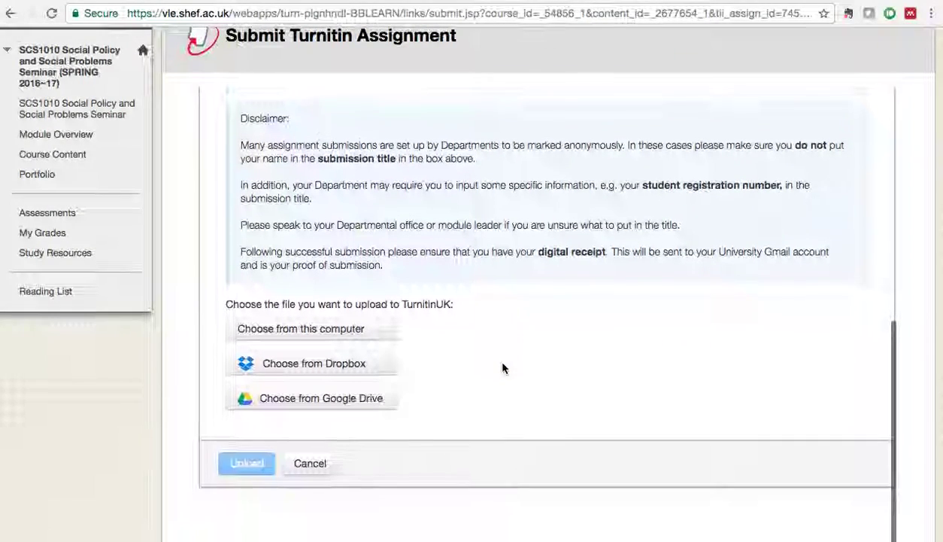
Step: Attach Module Outline 2017 for MOLE.docx from the Desktop to the submission
{"action": "left_click", "coordinate": [330, 331]}
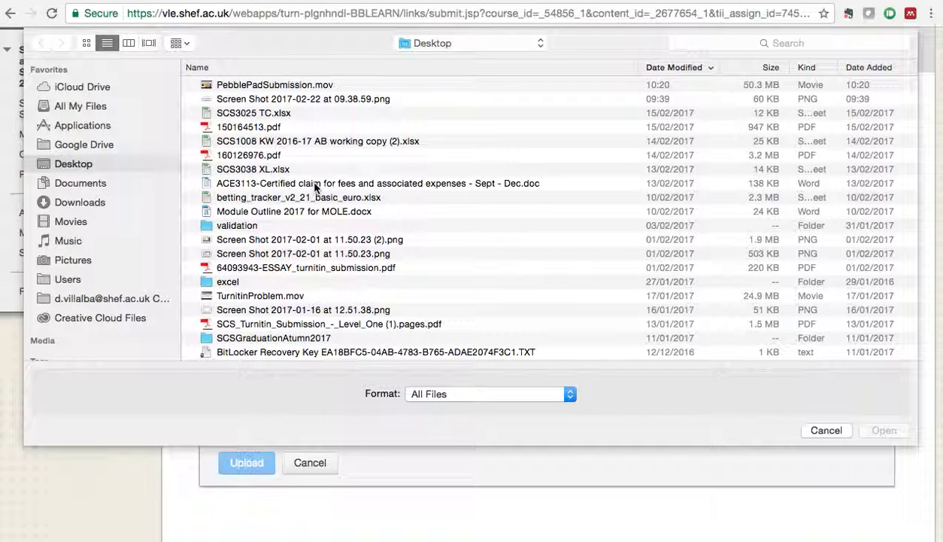
{"action": "left_click", "coordinate": [285, 213]}
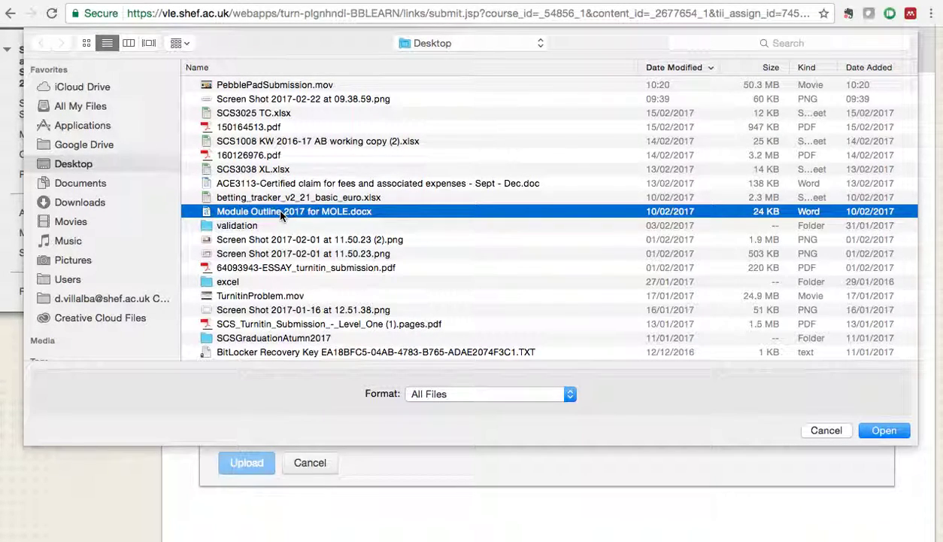
{"action": "left_click", "coordinate": [882, 430]}
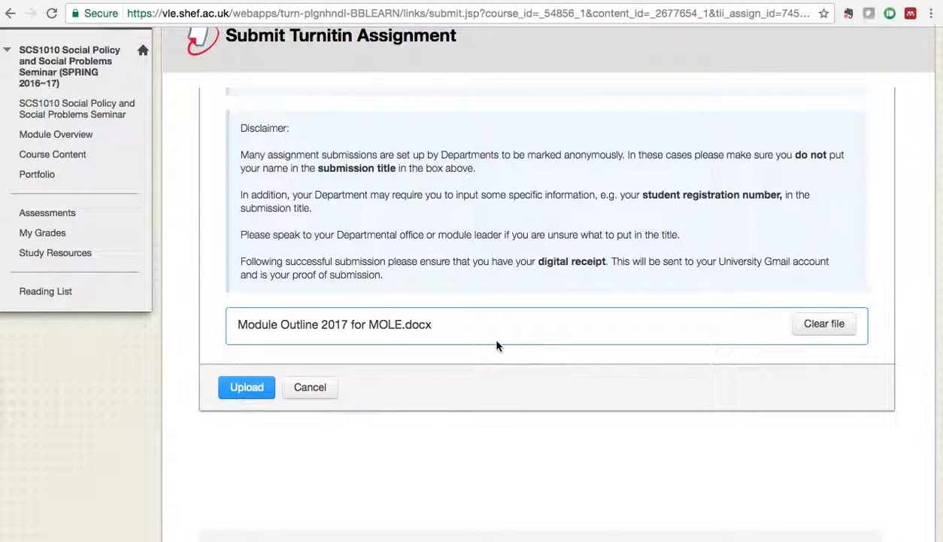
Step: Upload the file and review the confirmation page showing 12 pages and 2817 words
{"action": "left_click", "coordinate": [258, 392]}
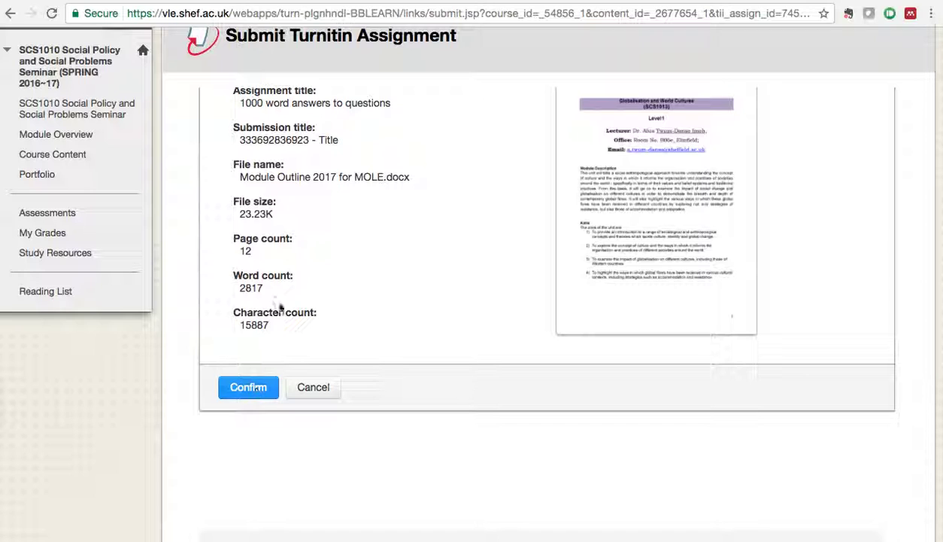
{"action": "scroll", "coordinate": [331, 226], "scroll_direction": "up", "scroll_amount": 2}
{"action": "scroll", "coordinate": [343, 186], "scroll_direction": "up", "scroll_amount": 3}
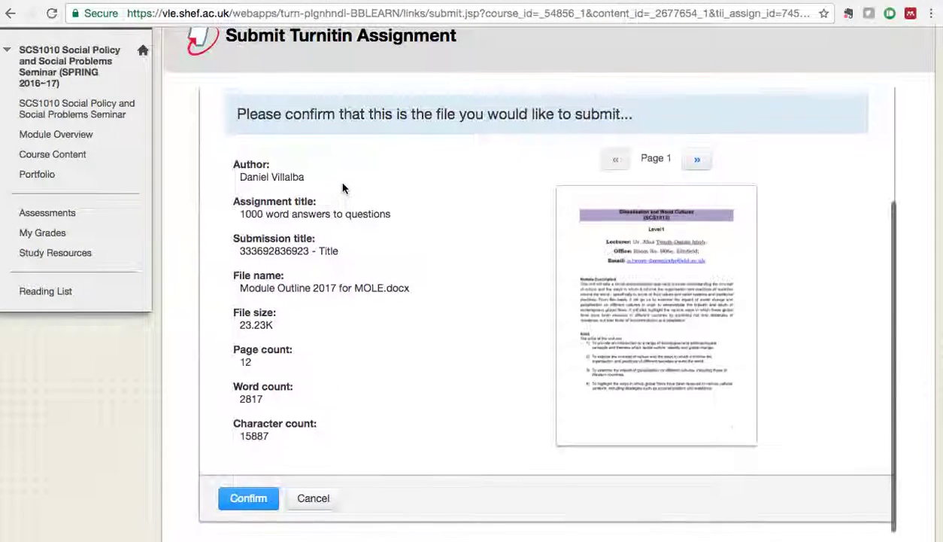
{"action": "scroll", "coordinate": [342, 188], "scroll_direction": "down", "scroll_amount": 3}
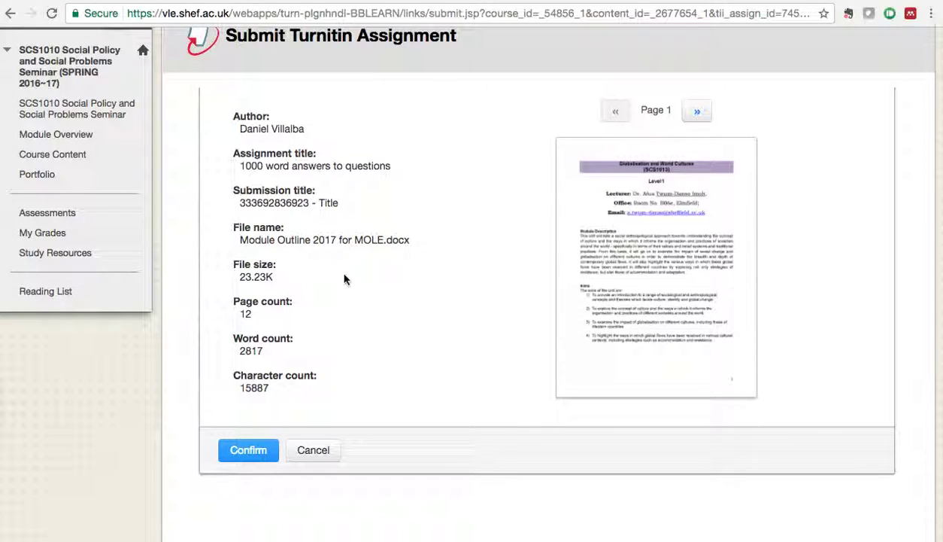
{"action": "left_click", "coordinate": [247, 457]}
{"action": "left_click", "coordinate": [255, 453]}
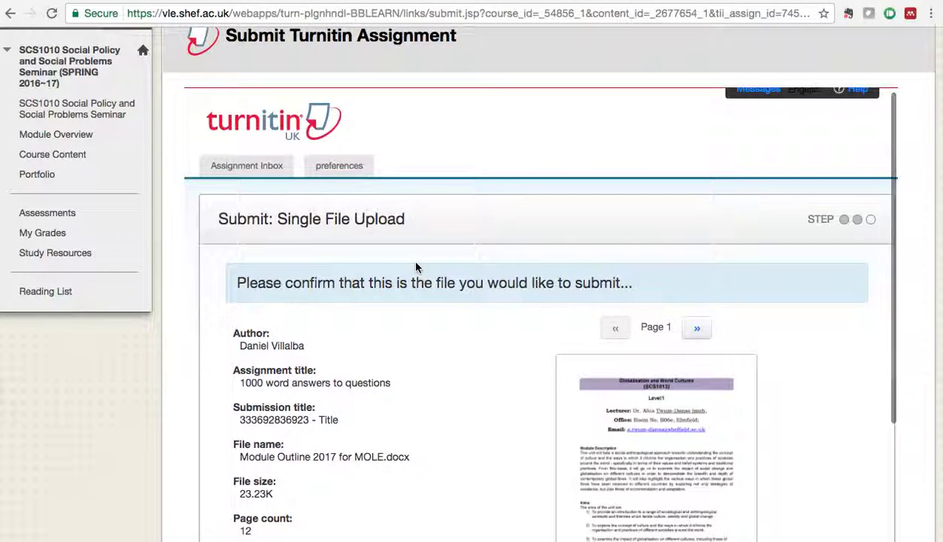
{"action": "scroll", "coordinate": [416, 267], "scroll_direction": "down", "scroll_amount": 5}
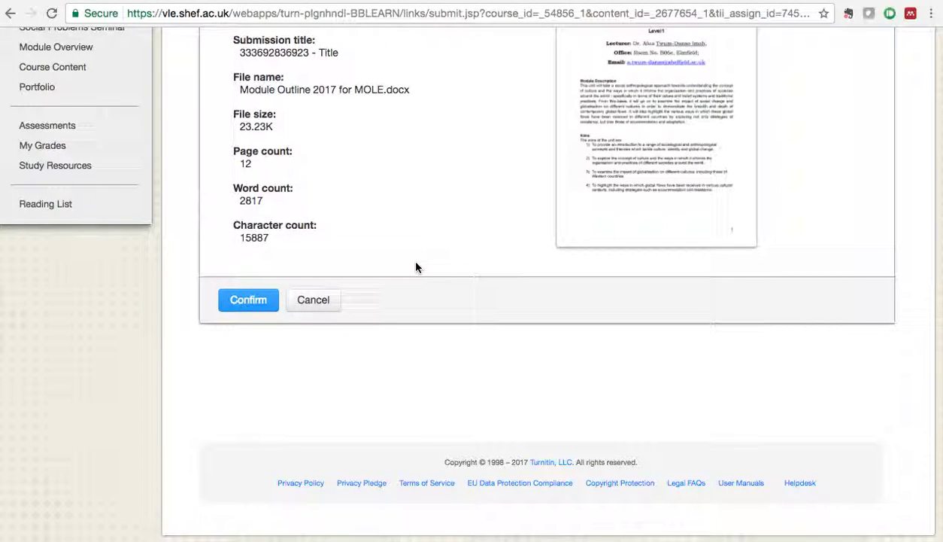
{"action": "scroll", "coordinate": [416, 267], "scroll_direction": "up", "scroll_amount": 2}
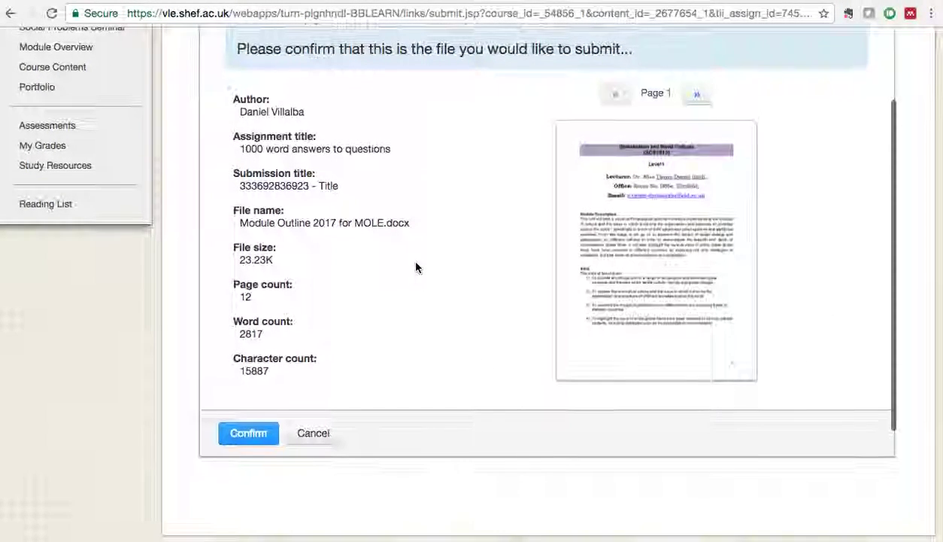
{"action": "scroll", "coordinate": [383, 304], "scroll_direction": "up", "scroll_amount": 2}
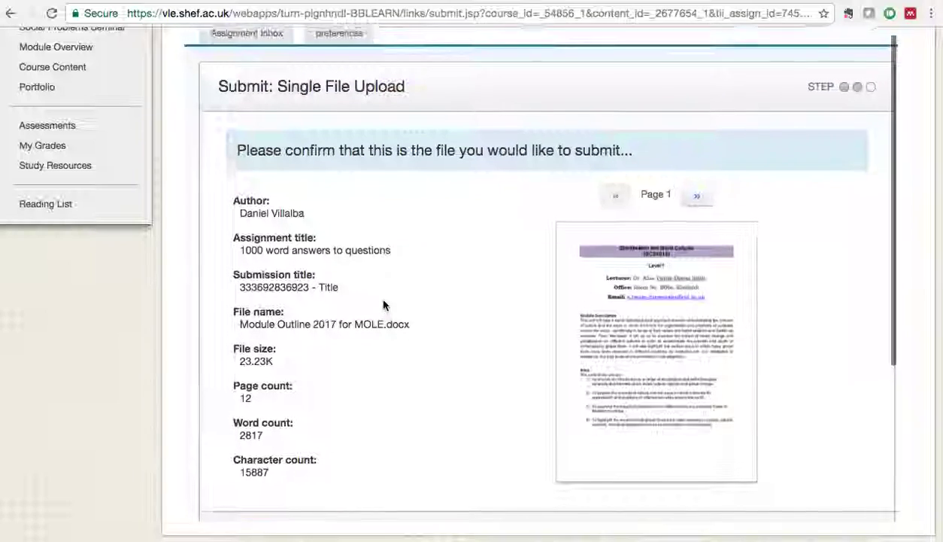
{"action": "scroll", "coordinate": [383, 304], "scroll_direction": "up", "scroll_amount": 1}
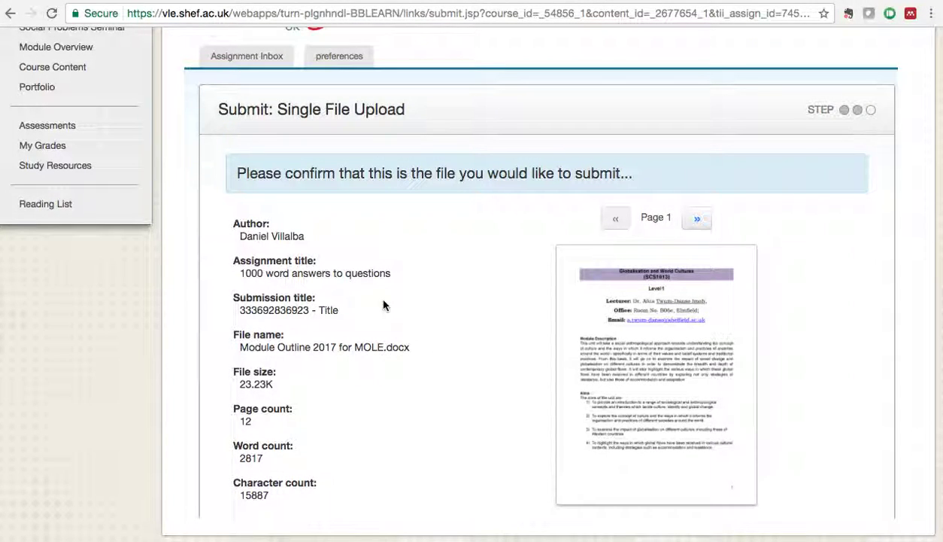
{"action": "scroll", "coordinate": [383, 304], "scroll_direction": "up", "scroll_amount": 2}
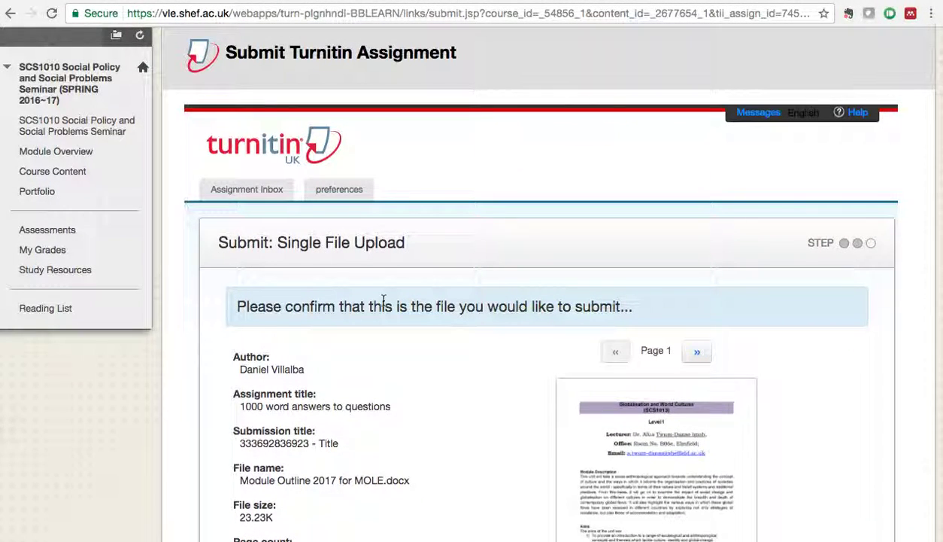